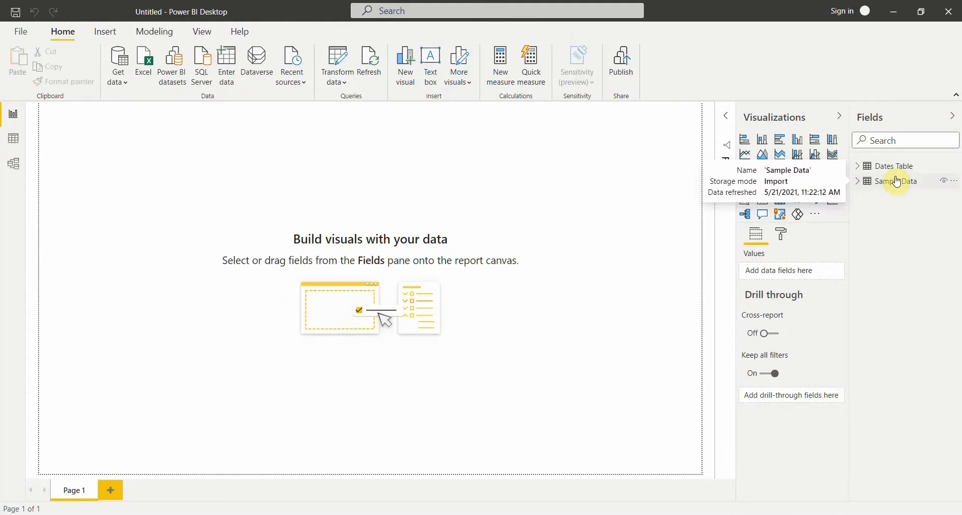
Insert an empty table visual on Page 1, move it away from the page corner and enlarge it.
{"action": "left_click", "coordinate": [897, 182]}
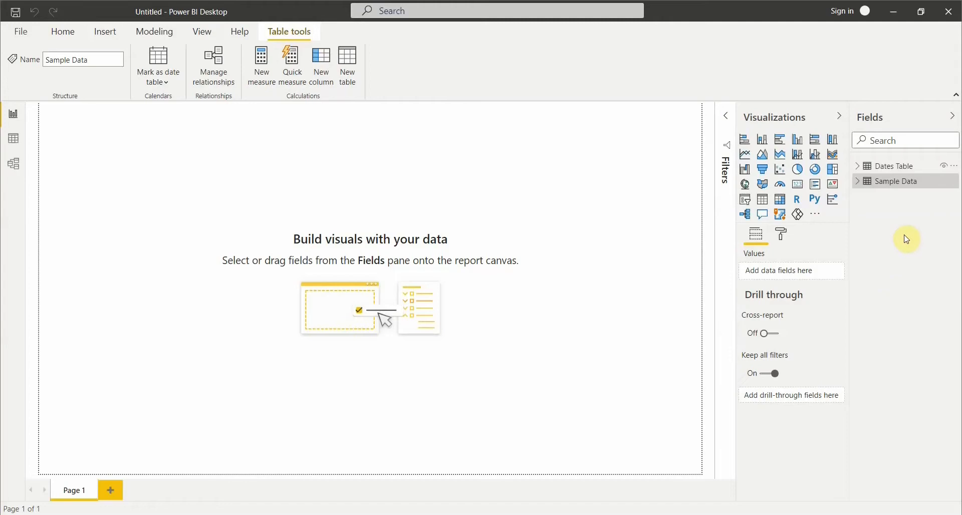
{"action": "left_click", "coordinate": [769, 206]}
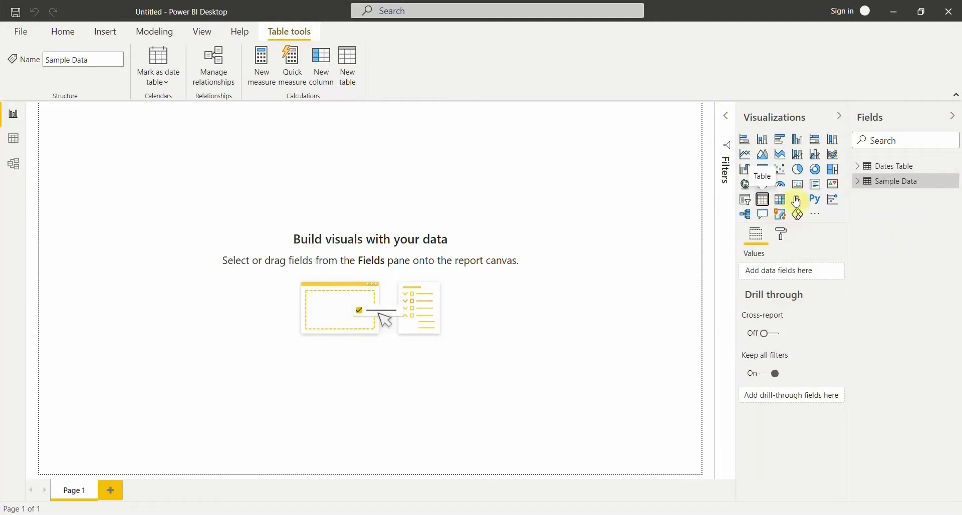
{"action": "left_click_drag", "start_coordinate": [112, 117], "coordinate": [242, 161]}
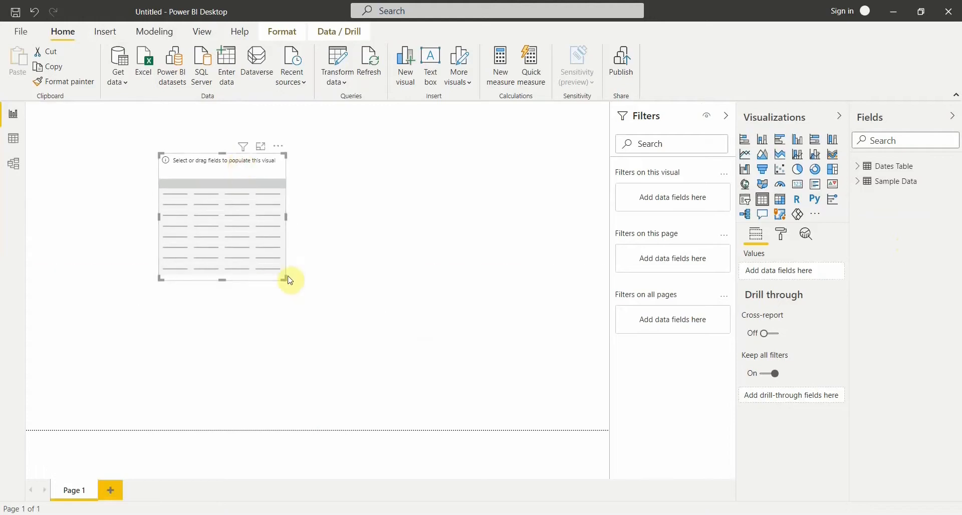
{"action": "left_click_drag", "start_coordinate": [286, 276], "coordinate": [381, 353]}
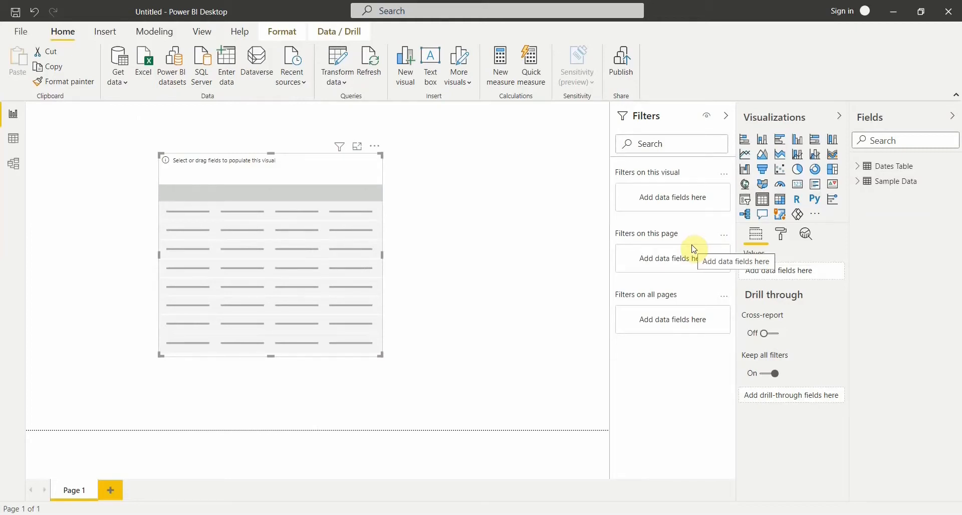
Add the Month field from the Dates Table to the table visual and set it to Don't summarize.
{"action": "left_click", "coordinate": [861, 169]}
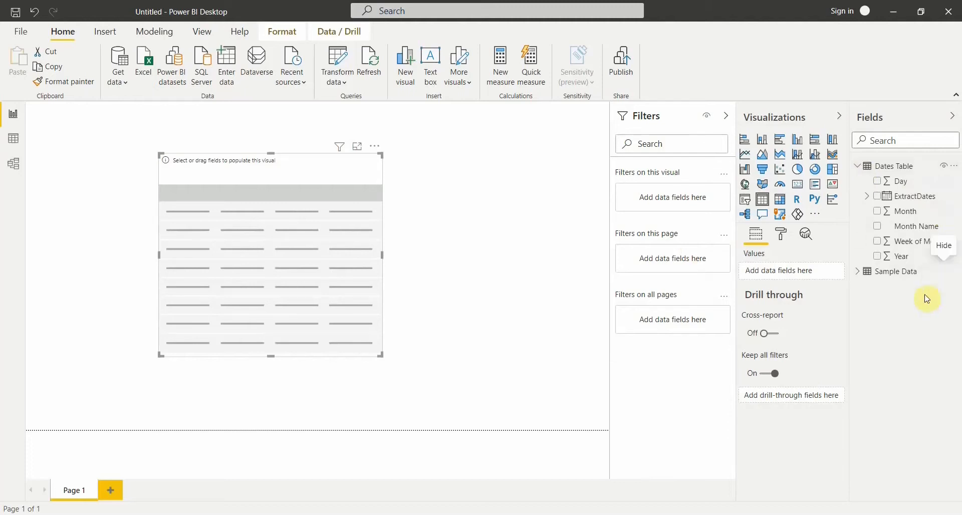
{"action": "left_click", "coordinate": [881, 213]}
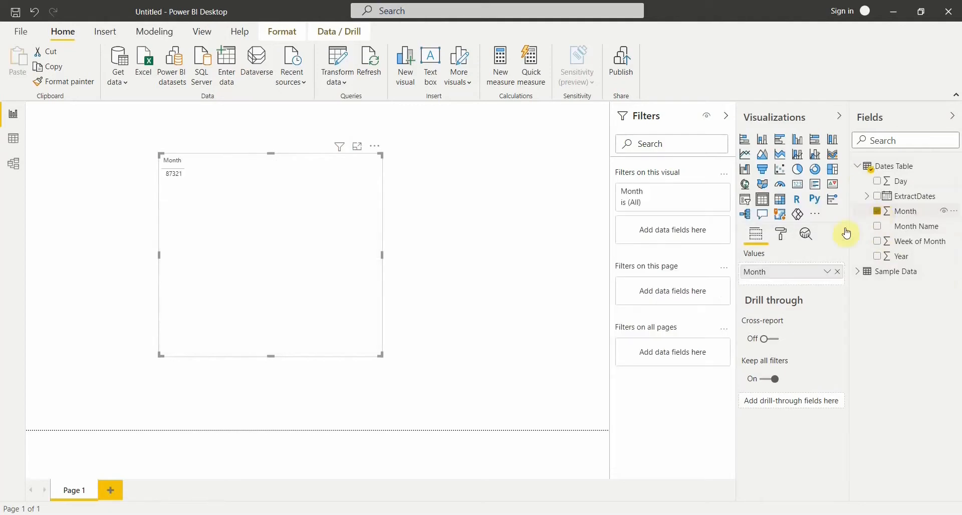
{"action": "left_click", "coordinate": [829, 272]}
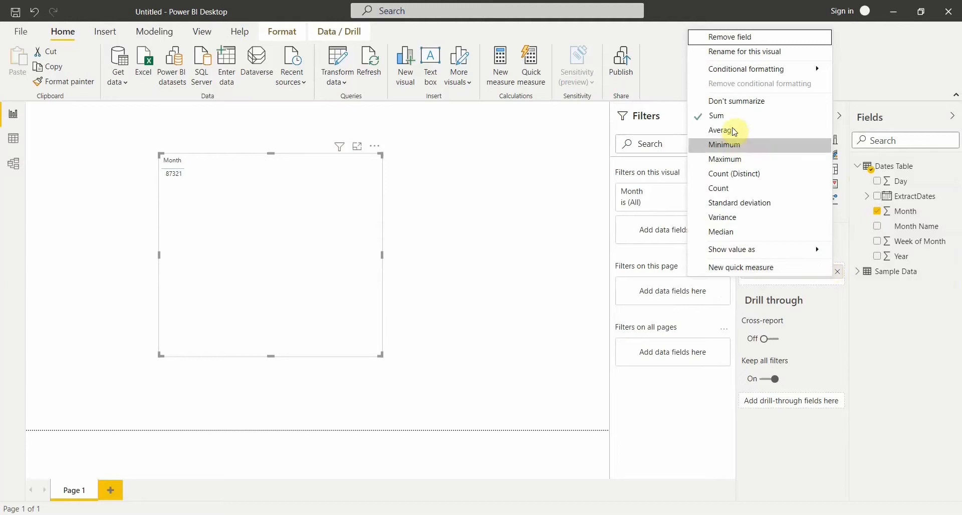
{"action": "left_click", "coordinate": [752, 99]}
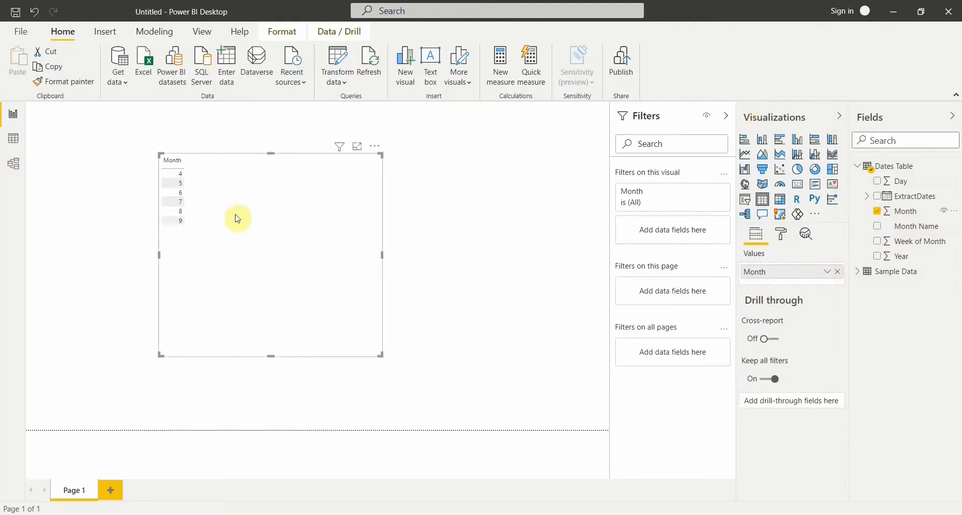
Add the Day field to the table visual without summarization and place it before Month.
{"action": "left_click", "coordinate": [880, 183]}
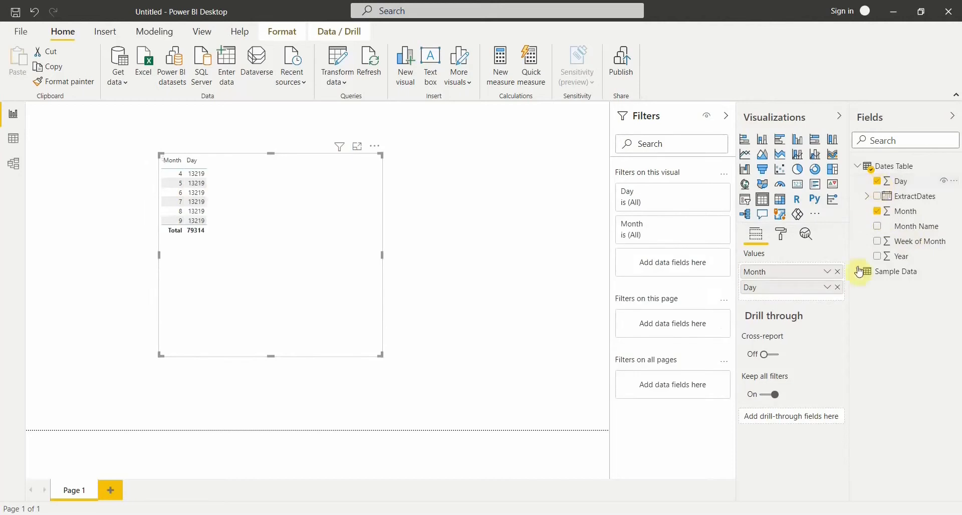
{"action": "left_click", "coordinate": [827, 291]}
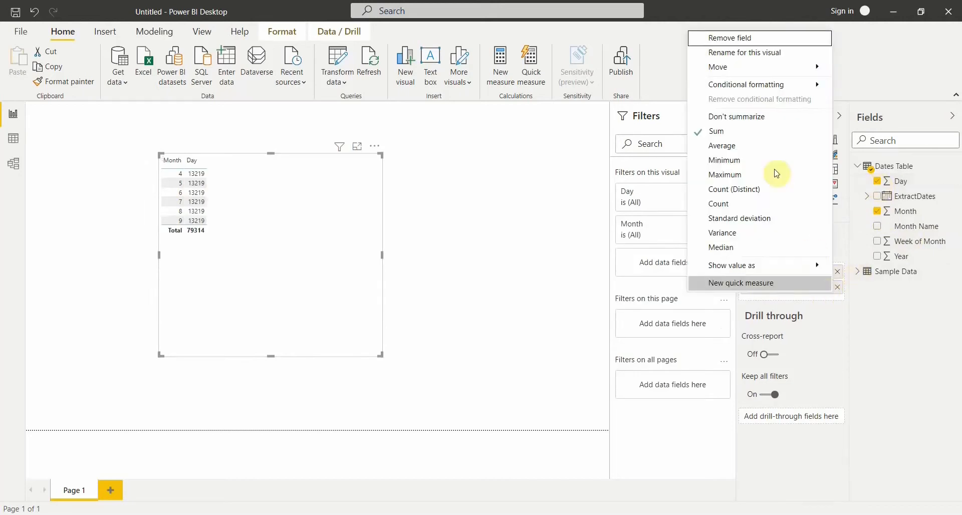
{"action": "left_click", "coordinate": [708, 129]}
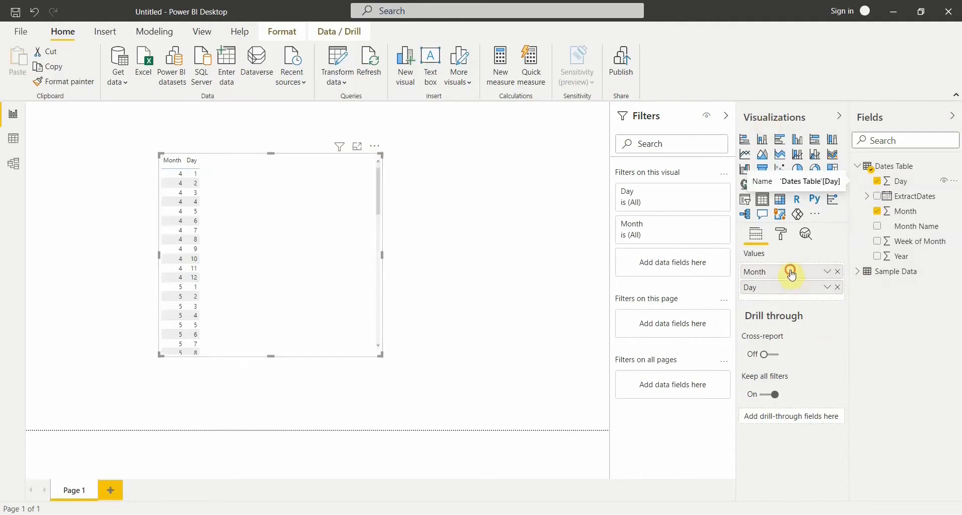
{"action": "left_click_drag", "start_coordinate": [792, 272], "coordinate": [795, 298]}
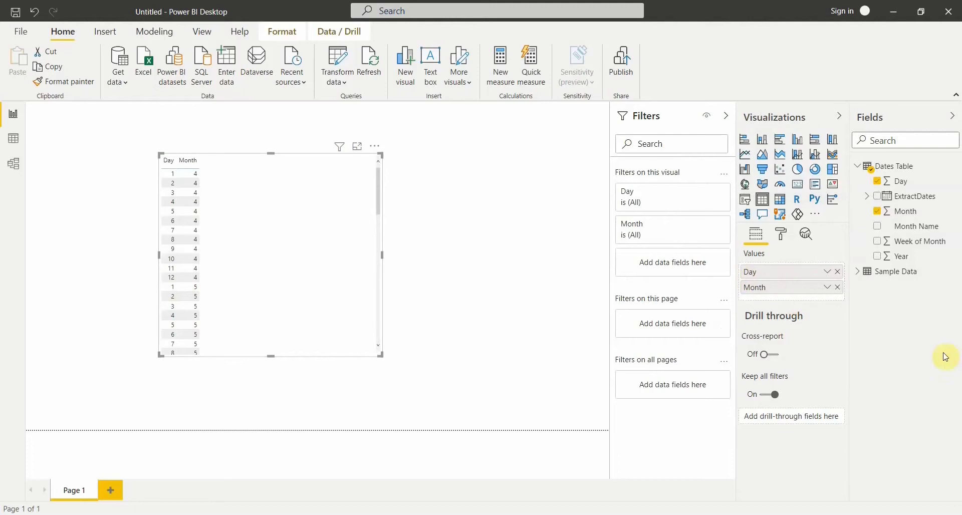
Add Month Name and an unsummarized Year from the Dates Table to the visual, making the visual taller.
{"action": "left_click", "coordinate": [878, 228]}
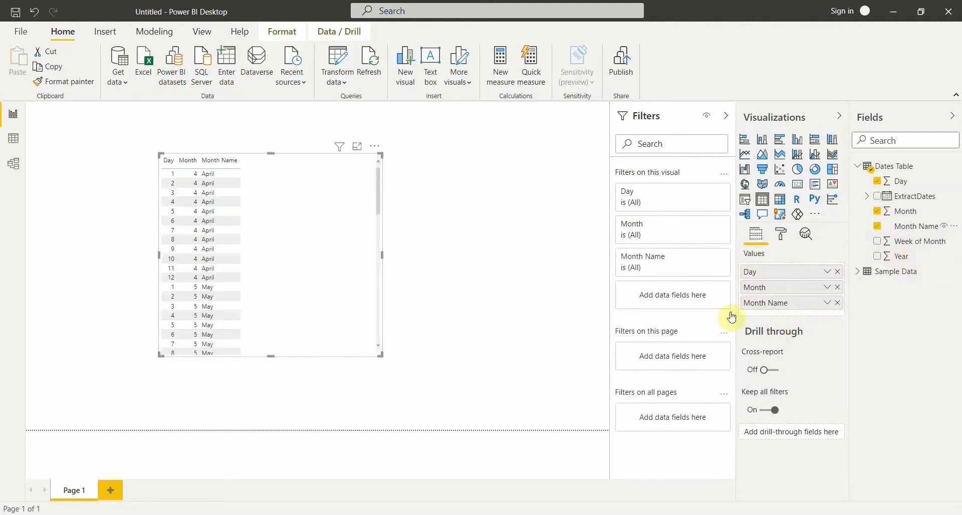
{"action": "left_click_drag", "start_coordinate": [271, 356], "coordinate": [284, 392]}
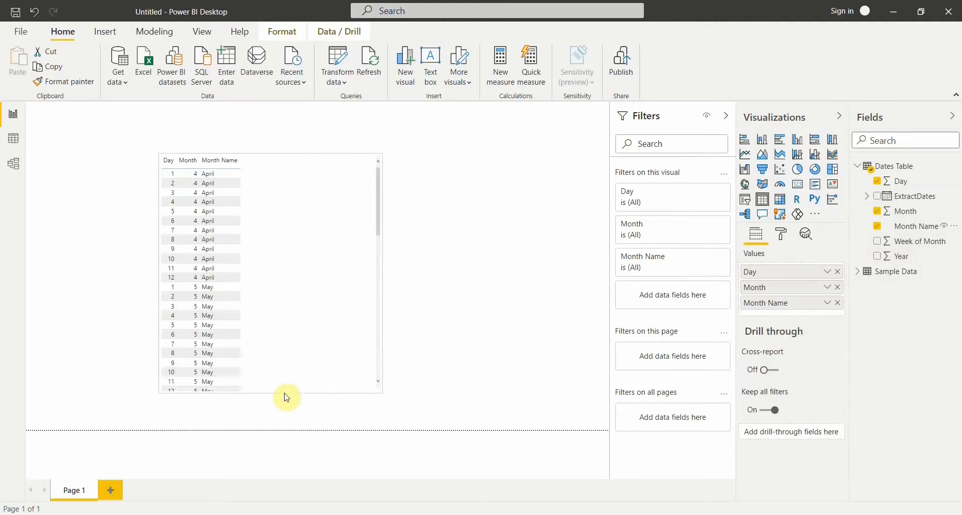
{"action": "left_click", "coordinate": [878, 257]}
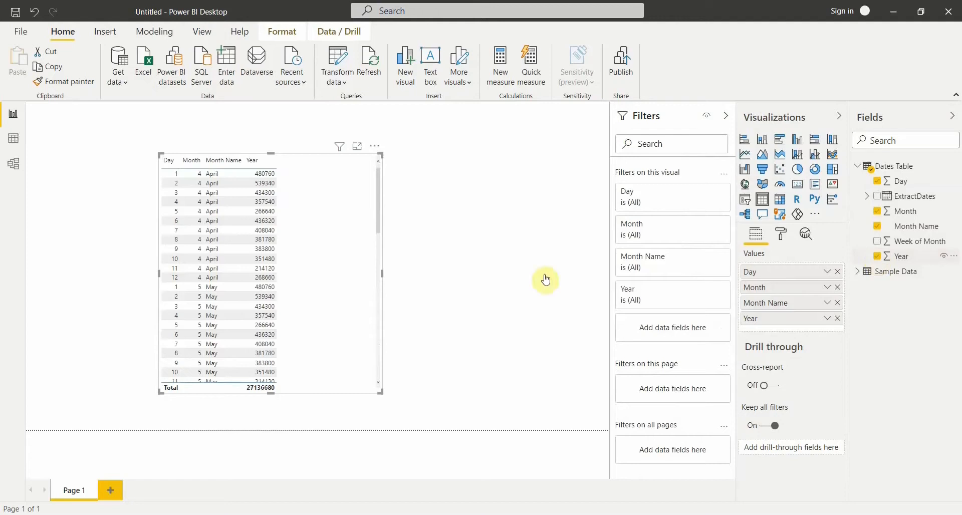
{"action": "left_click", "coordinate": [825, 319]}
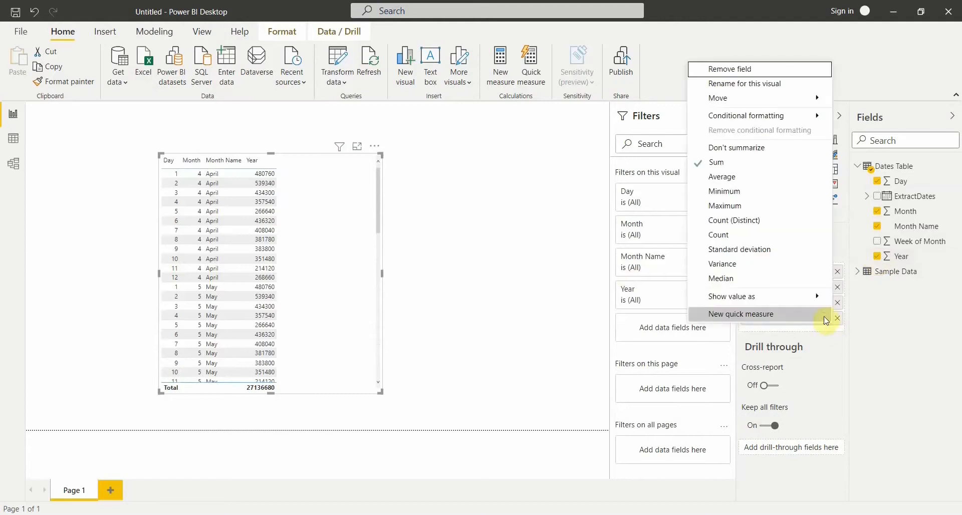
{"action": "left_click", "coordinate": [737, 146]}
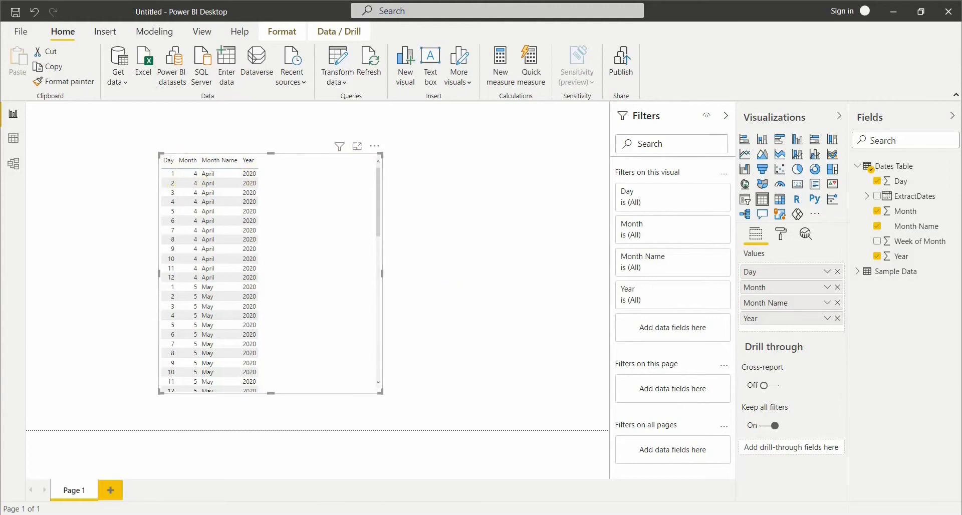
Add the ExtractDates date hierarchy to the table and widen the visual and its year, quarter, month and day columns.
{"action": "left_click", "coordinate": [881, 200]}
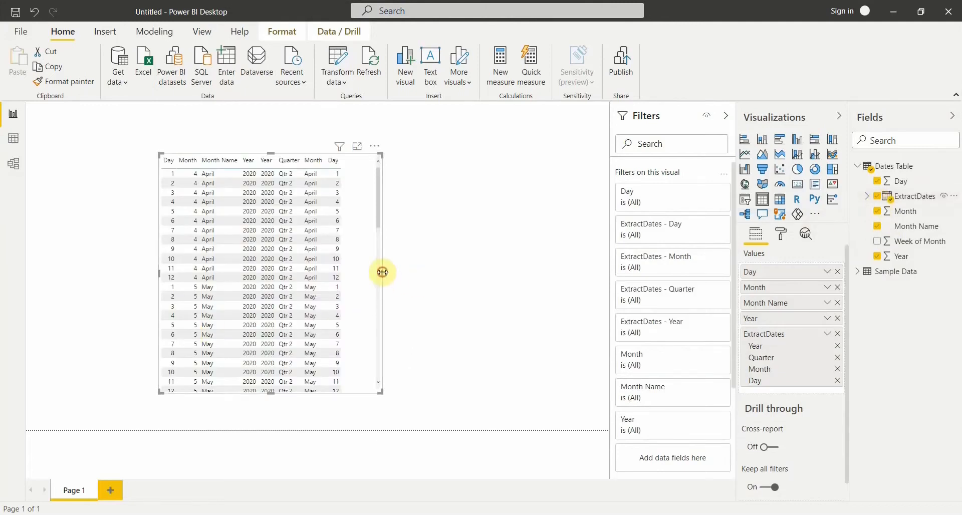
{"action": "left_click_drag", "start_coordinate": [382, 273], "coordinate": [422, 276]}
{"action": "left_click_drag", "start_coordinate": [481, 279], "coordinate": [483, 275]}
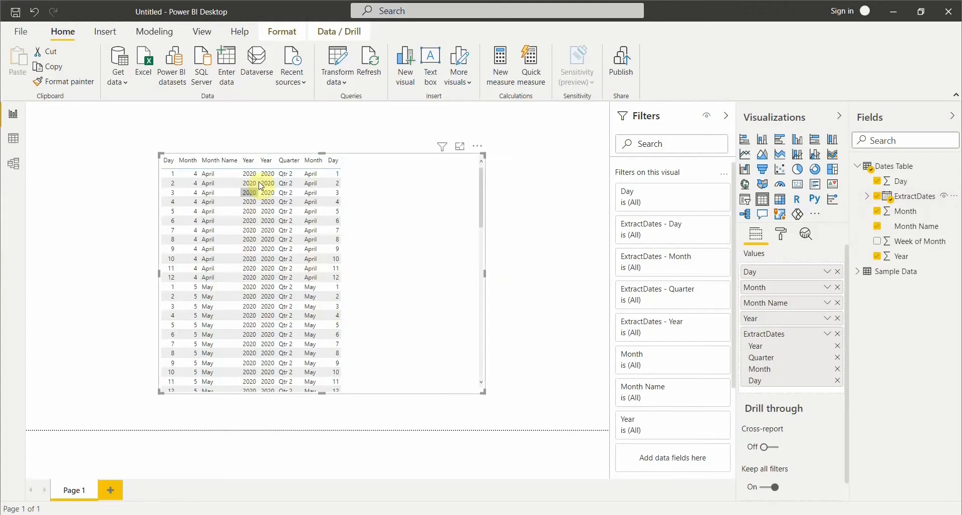
{"action": "left_click_drag", "start_coordinate": [259, 161], "coordinate": [454, 172]}
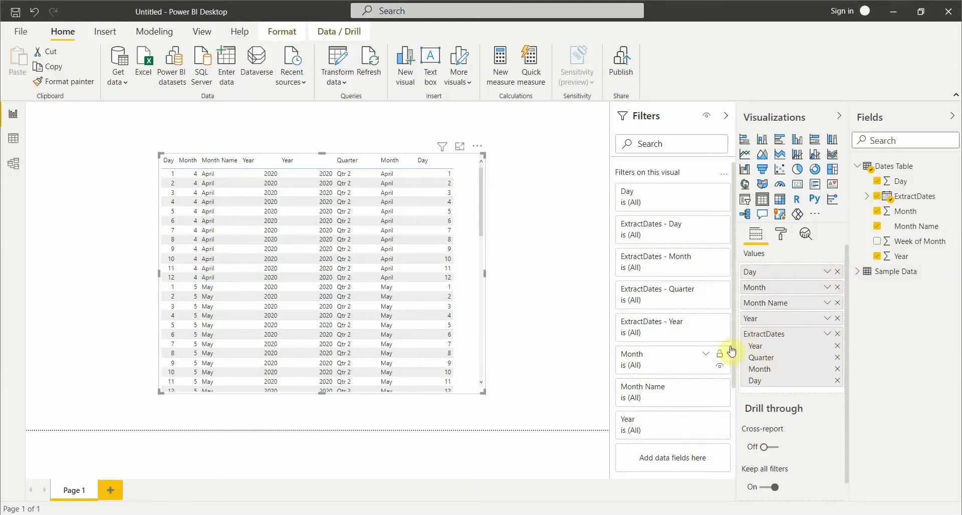
{"action": "left_click", "coordinate": [444, 259]}
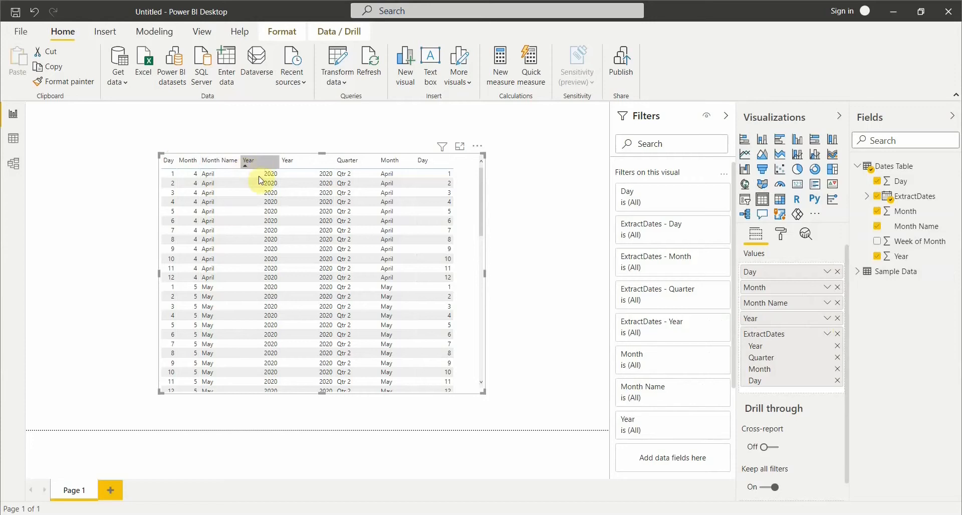
Remove the separate Day, Month, Month Name and Year fields and the hierarchy's Quarter level from the table visual.
{"action": "left_click", "coordinate": [838, 272]}
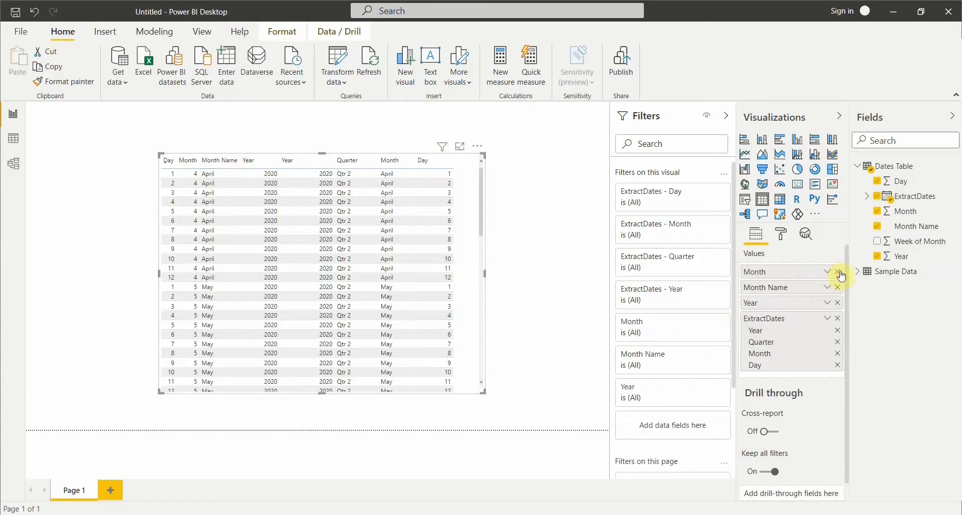
{"action": "left_click", "coordinate": [838, 272]}
{"action": "left_click", "coordinate": [839, 272]}
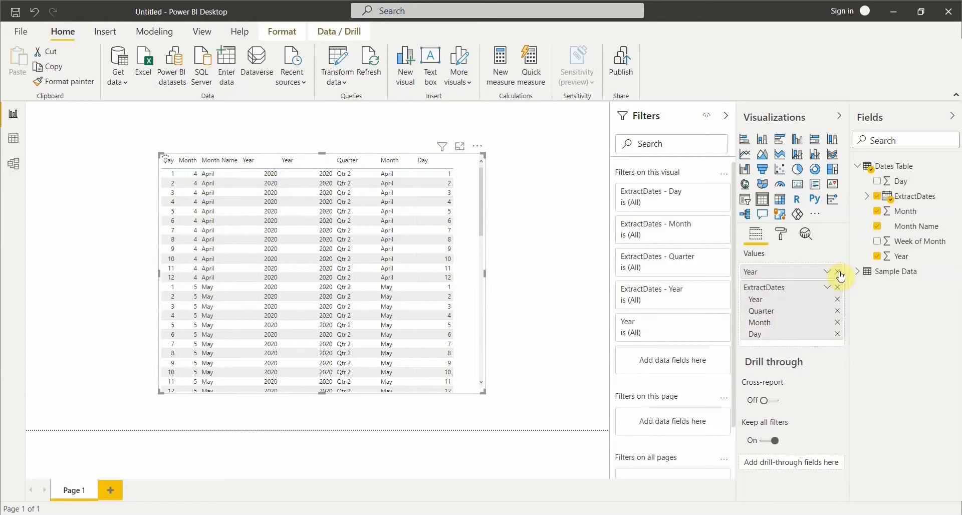
{"action": "left_click", "coordinate": [838, 272]}
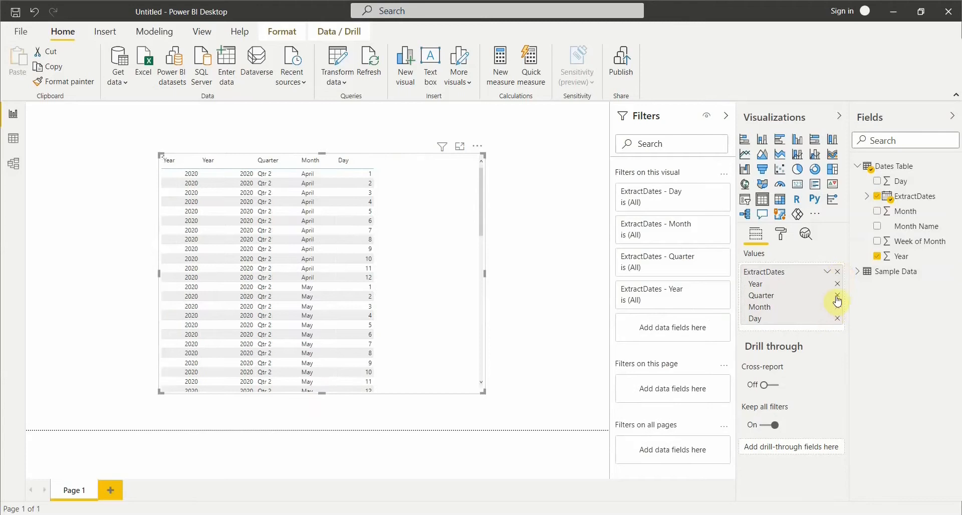
{"action": "left_click", "coordinate": [837, 295]}
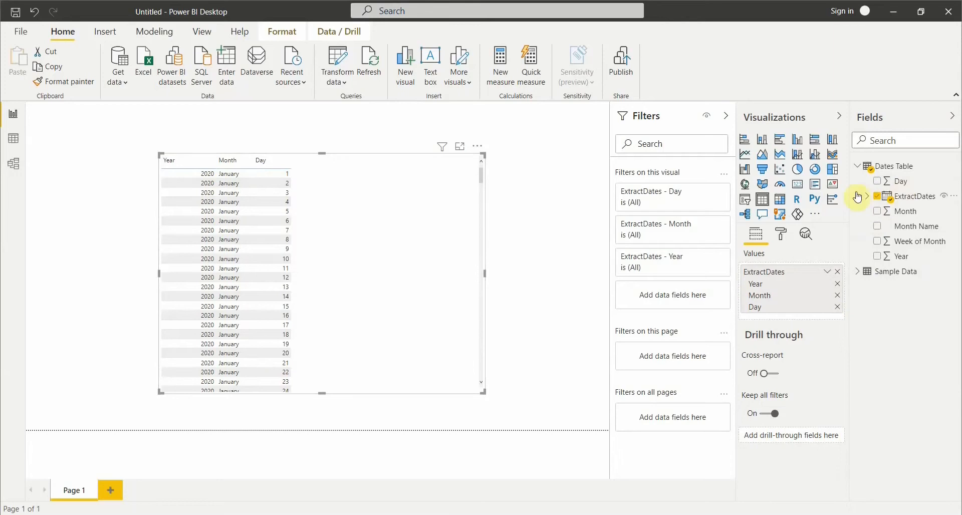
Hide the Day, Month and Month Name fields of the Dates Table.
{"action": "left_click", "coordinate": [904, 181]}
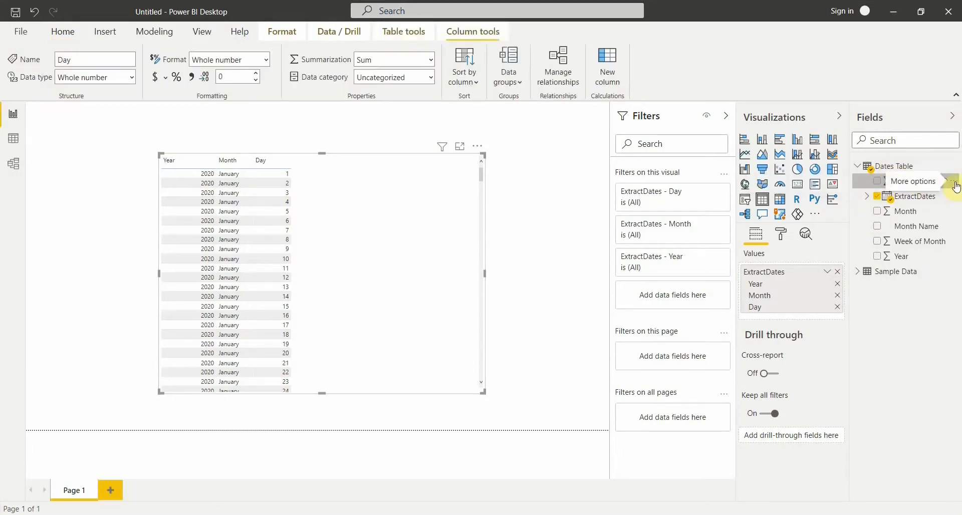
{"action": "left_click", "coordinate": [955, 183]}
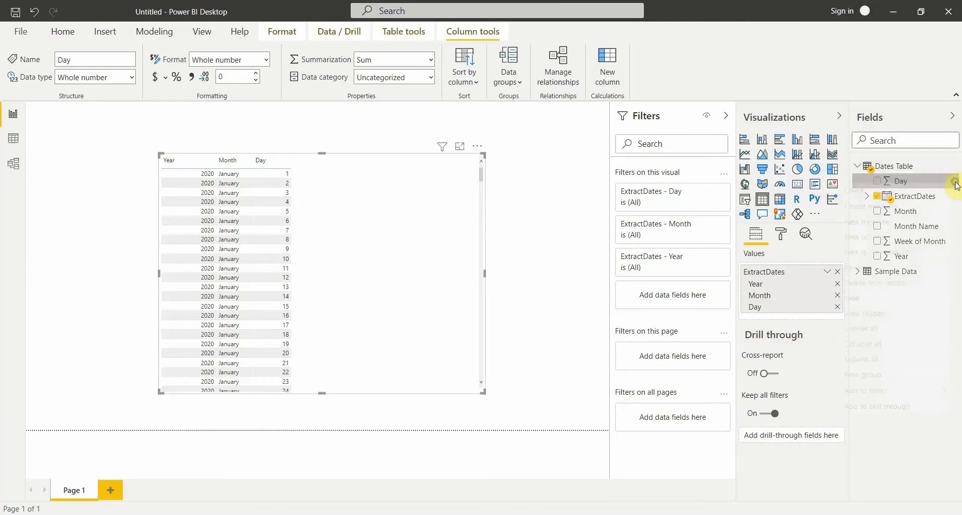
{"action": "left_click", "coordinate": [860, 299]}
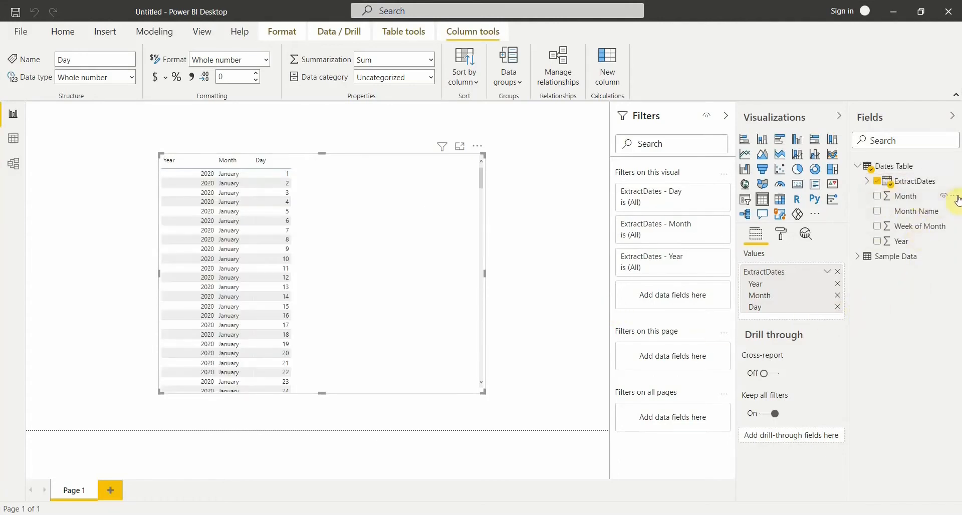
{"action": "left_click", "coordinate": [957, 199]}
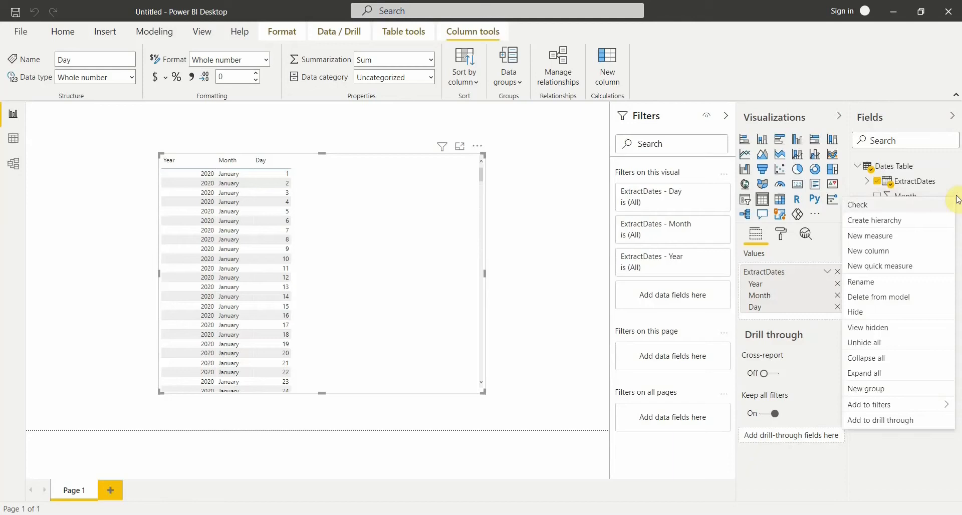
{"action": "left_click", "coordinate": [864, 320]}
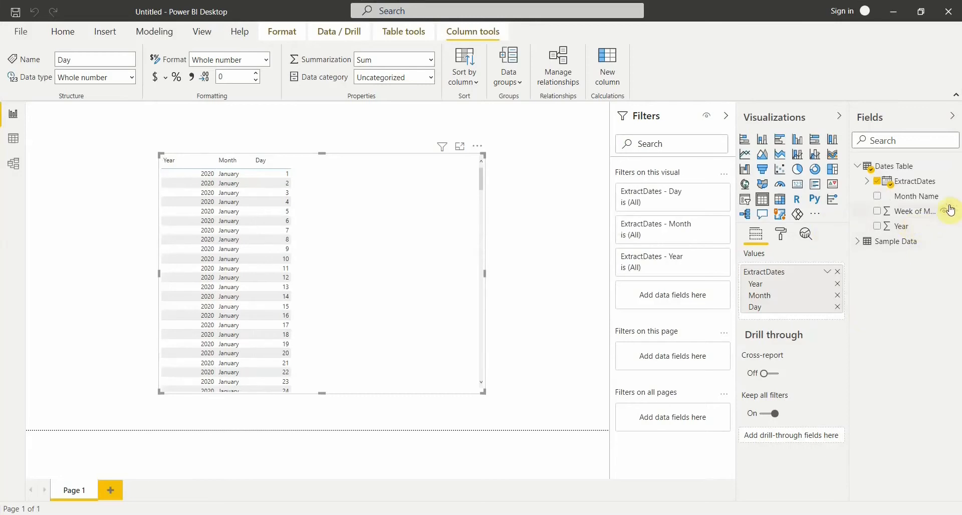
{"action": "left_click", "coordinate": [949, 190]}
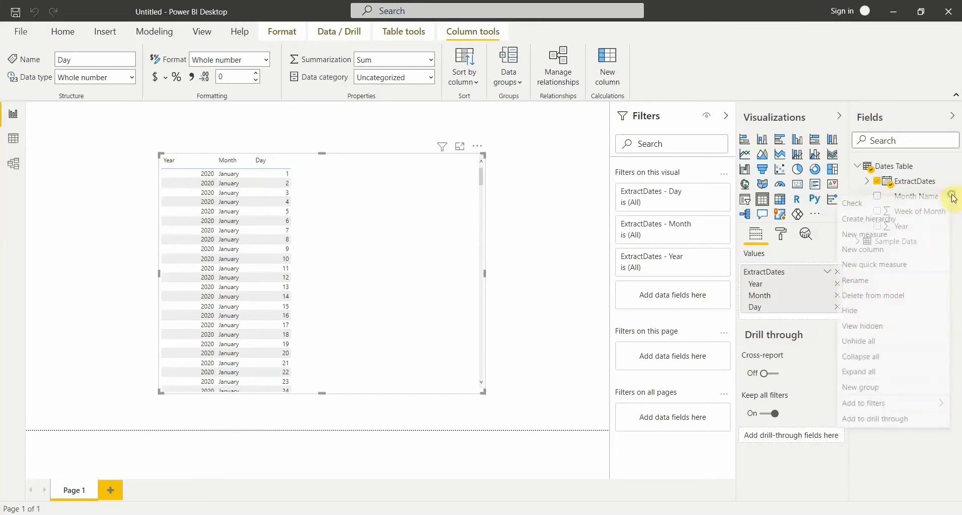
{"action": "left_click", "coordinate": [861, 312]}
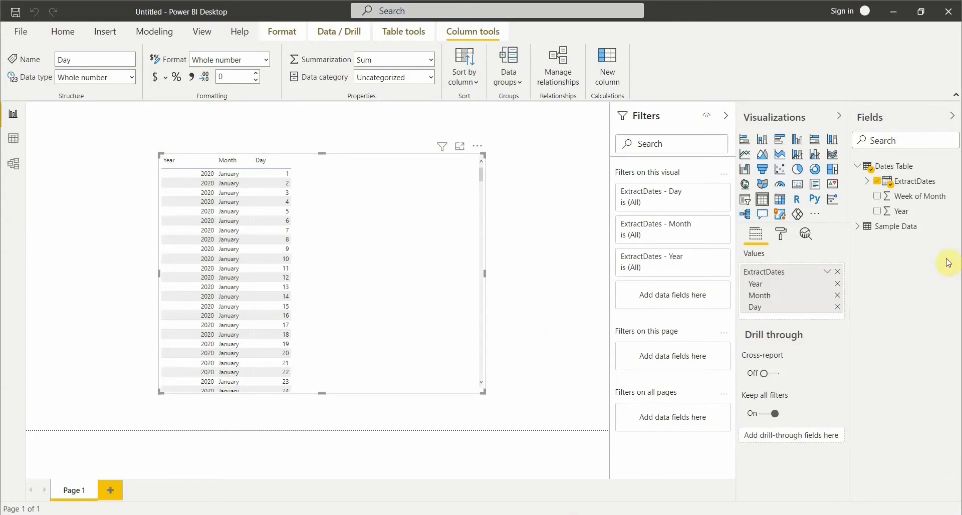
Show the hidden fields in the field list and unhide Day in the Dates Table.
{"action": "left_click", "coordinate": [955, 167]}
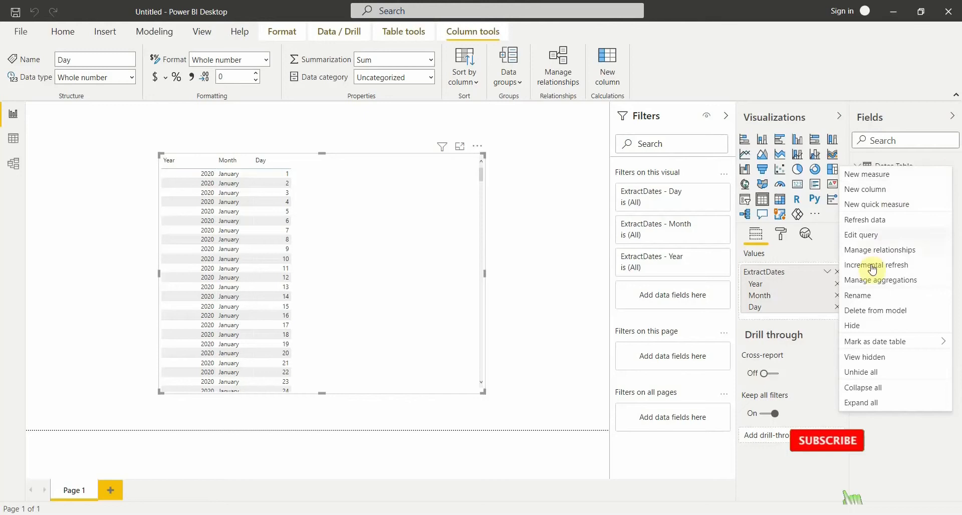
{"action": "left_click", "coordinate": [870, 358]}
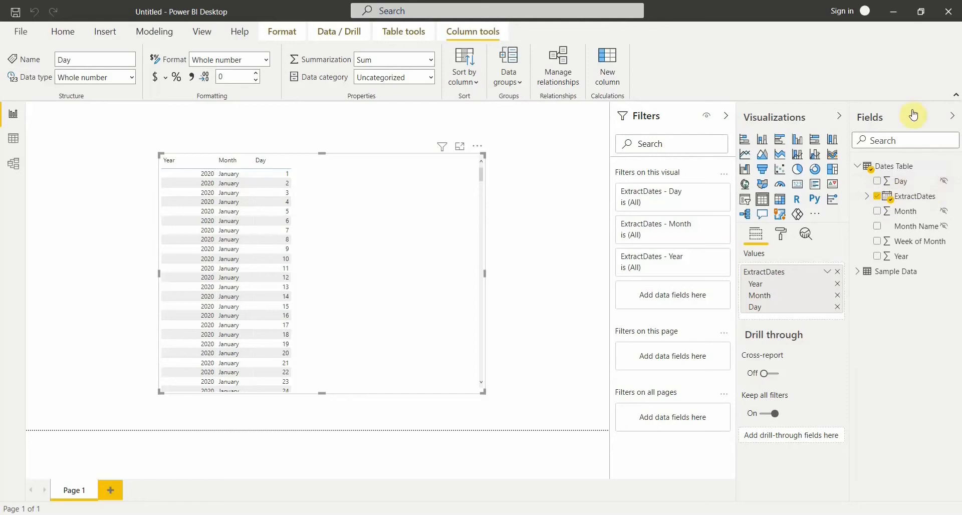
{"action": "left_click", "coordinate": [944, 186]}
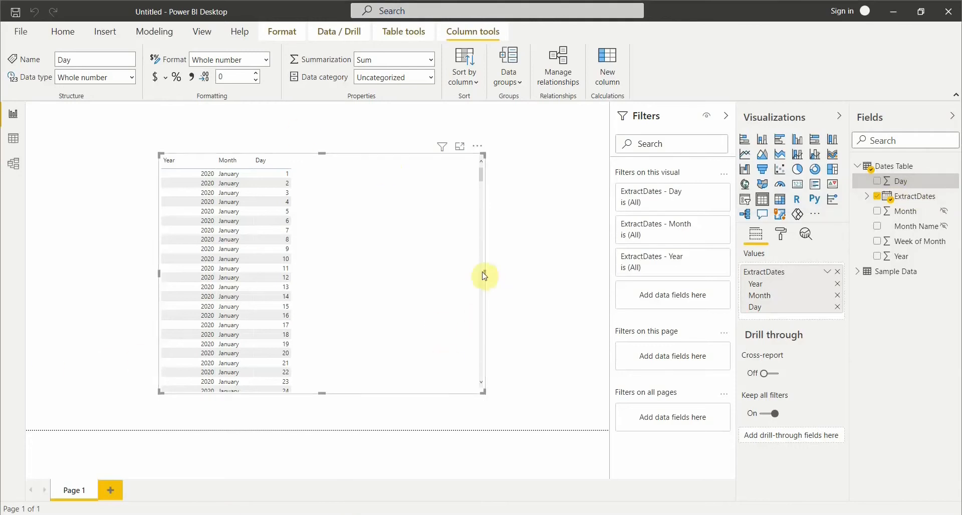
Narrow the table visual and try to sort the Day column of the Dates Table by Month.
{"action": "left_click_drag", "start_coordinate": [485, 272], "coordinate": [353, 264]}
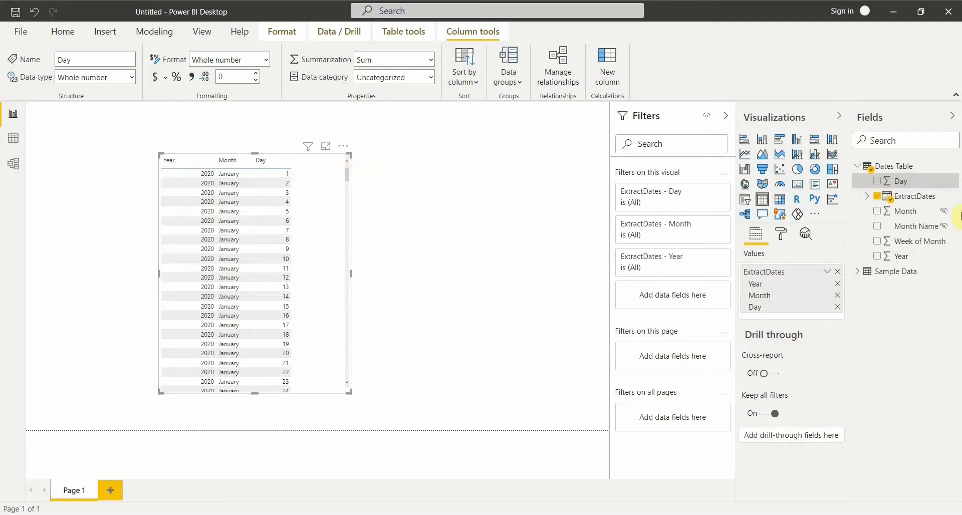
{"action": "left_click", "coordinate": [475, 85]}
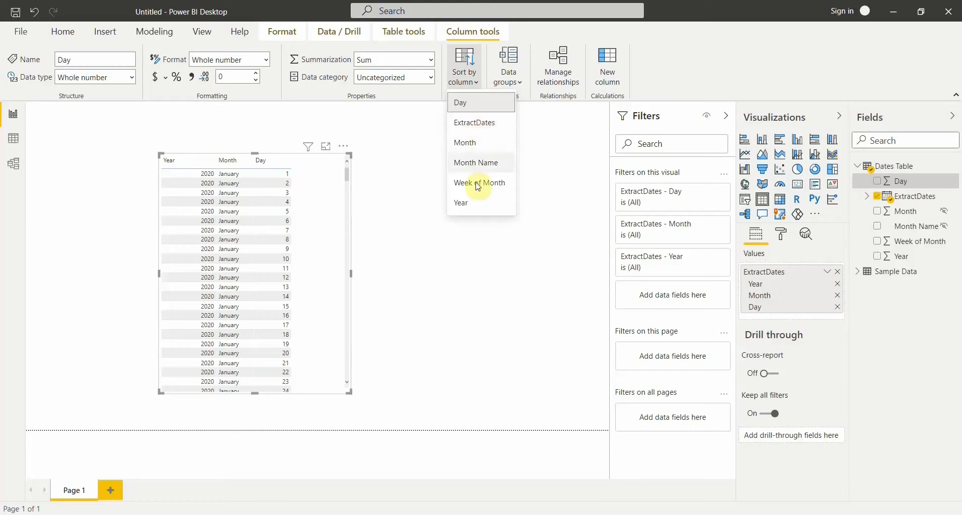
{"action": "left_click", "coordinate": [466, 149]}
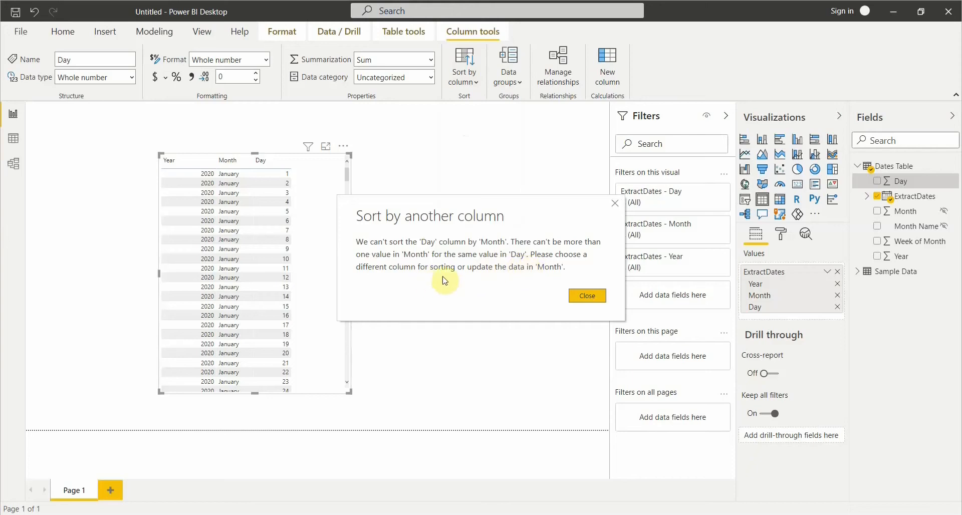
{"action": "left_click", "coordinate": [583, 296]}
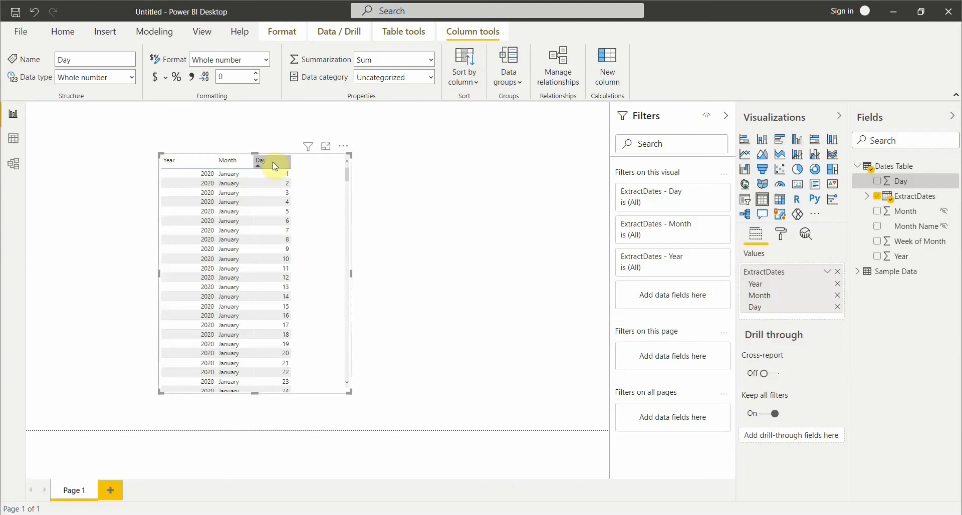
Replace the ExtractDates hierarchy in the table visual with the Month field and set it to Don't summarize.
{"action": "left_click", "coordinate": [320, 161]}
{"action": "left_click", "coordinate": [346, 165]}
{"action": "left_click", "coordinate": [838, 272]}
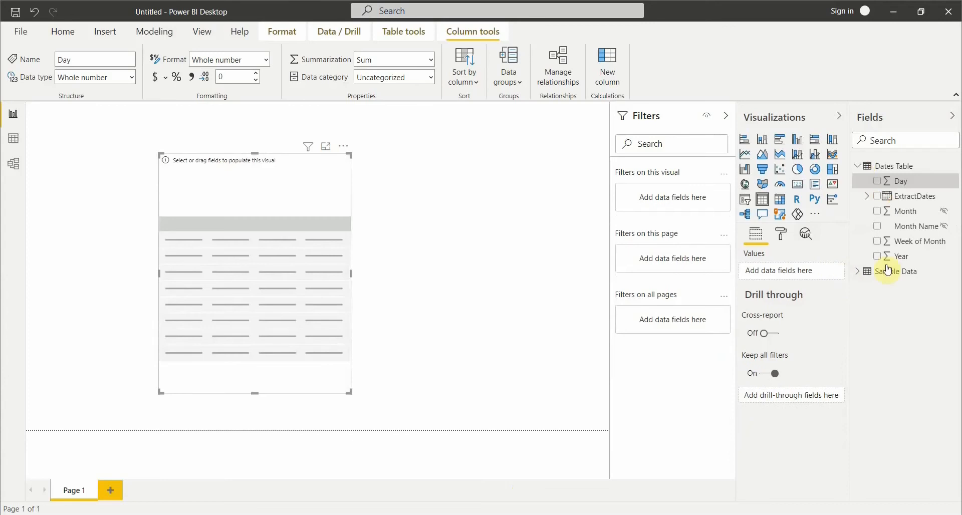
{"action": "left_click", "coordinate": [877, 211]}
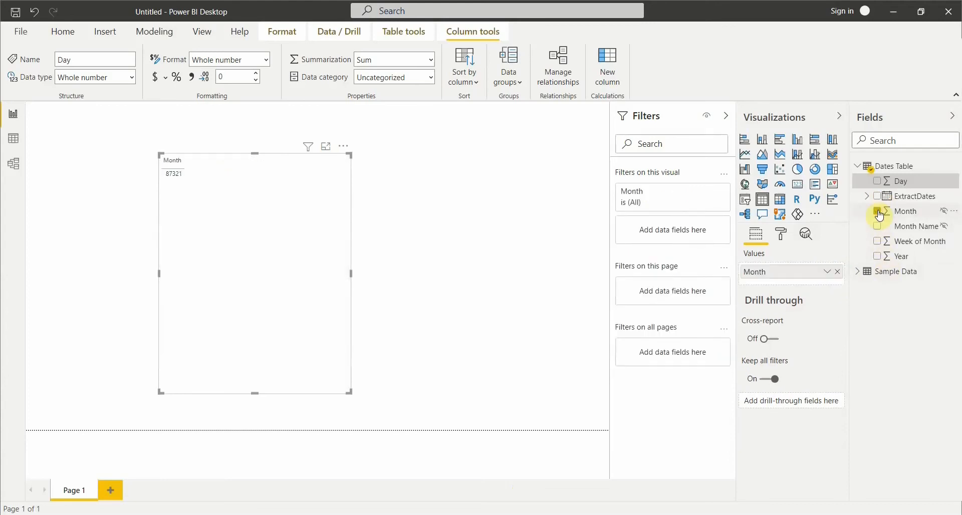
{"action": "left_click", "coordinate": [827, 271]}
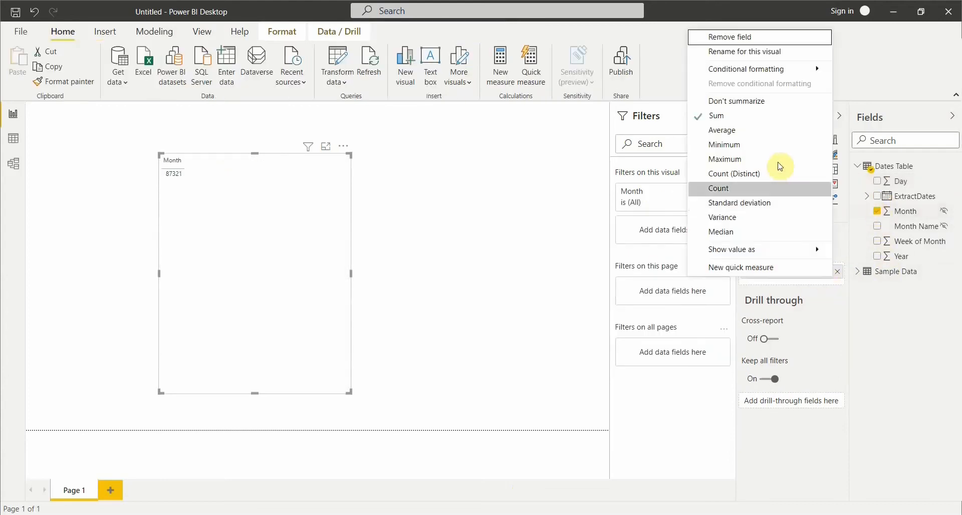
{"action": "left_click", "coordinate": [725, 102]}
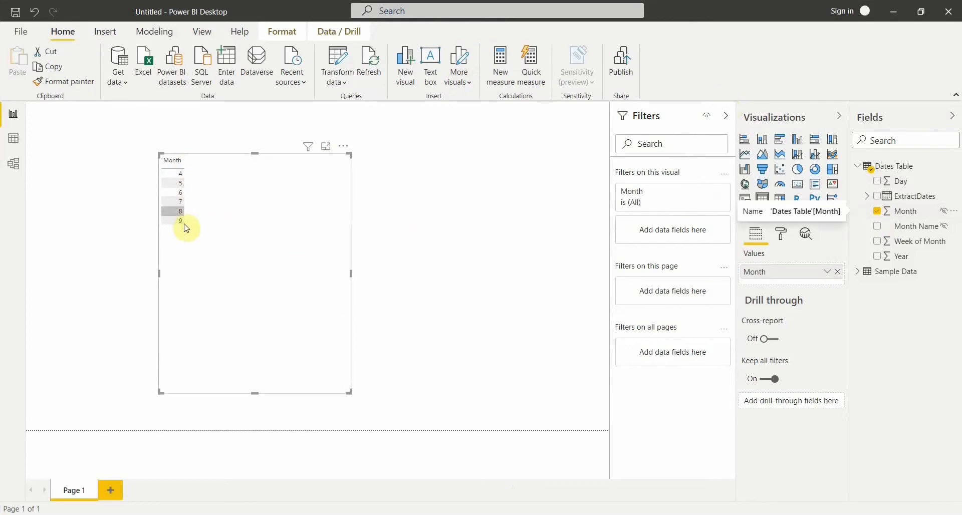
Apply a sort-by column to the Month field of the Dates Table.
{"action": "left_click", "coordinate": [913, 212]}
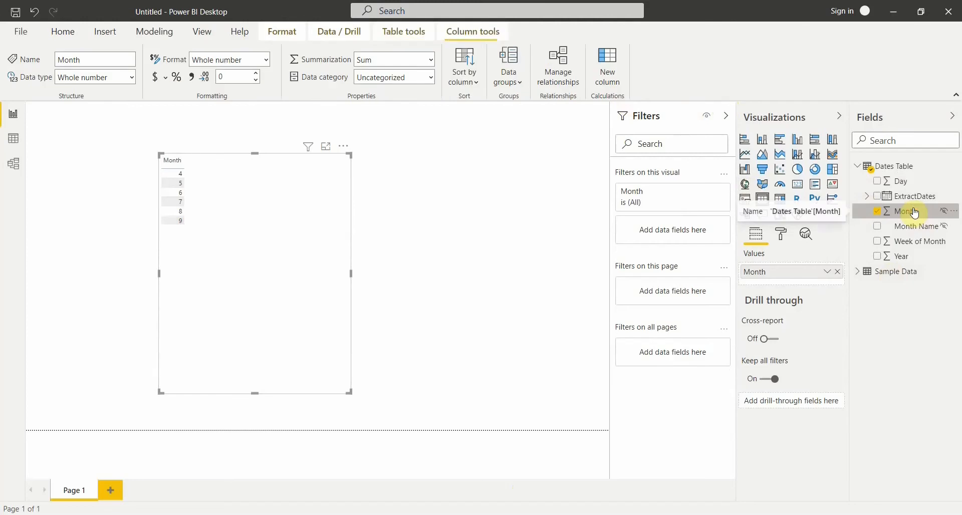
{"action": "left_click", "coordinate": [471, 77]}
{"action": "left_click", "coordinate": [479, 107]}
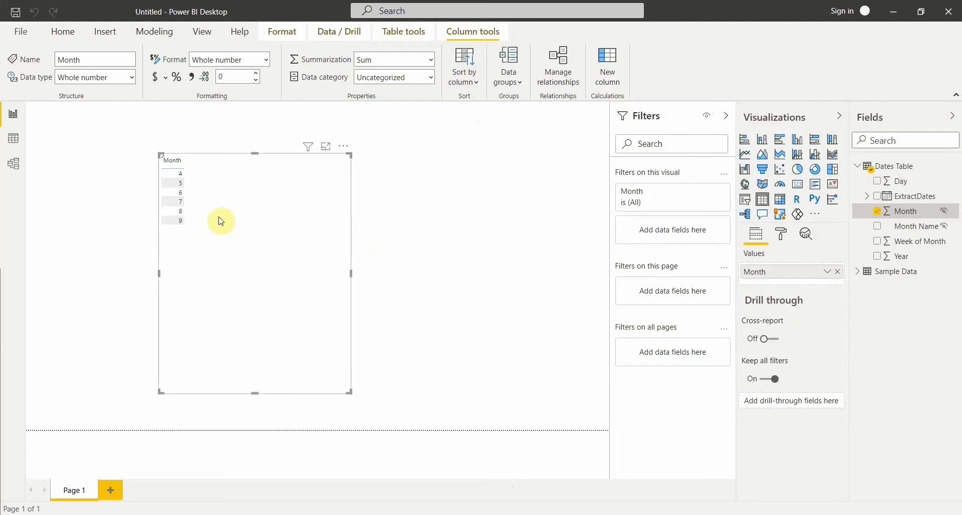
Sort the table visual's Month values in descending order and switch them back to ascending order.
{"action": "left_click", "coordinate": [345, 146]}
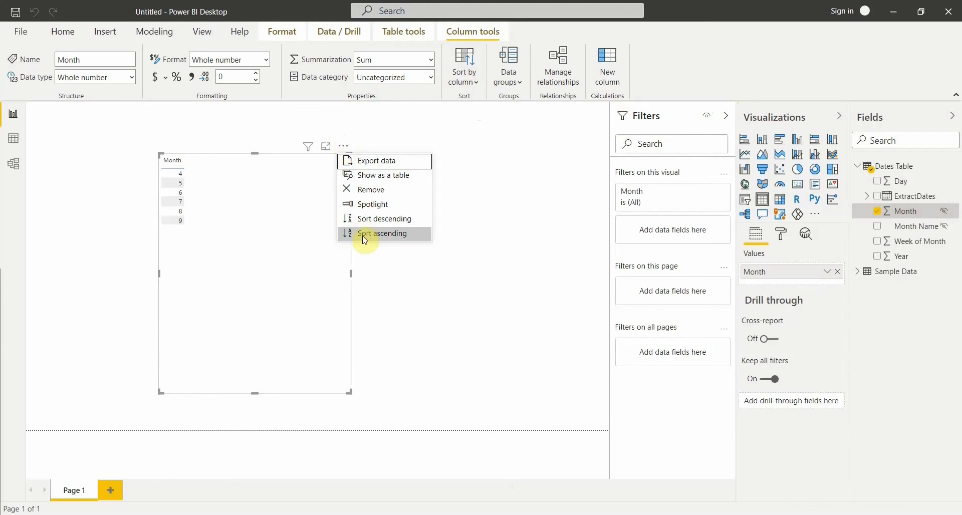
{"action": "left_click", "coordinate": [345, 223]}
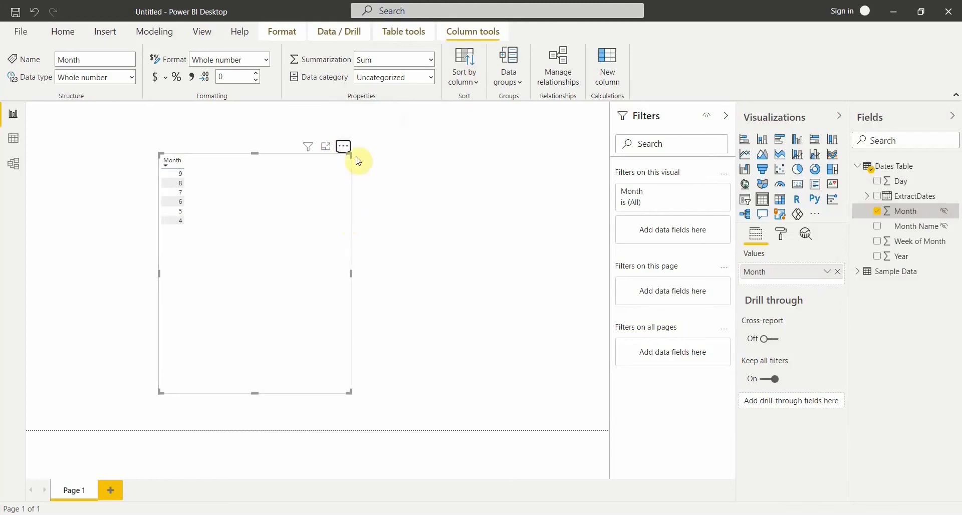
{"action": "left_click", "coordinate": [343, 149]}
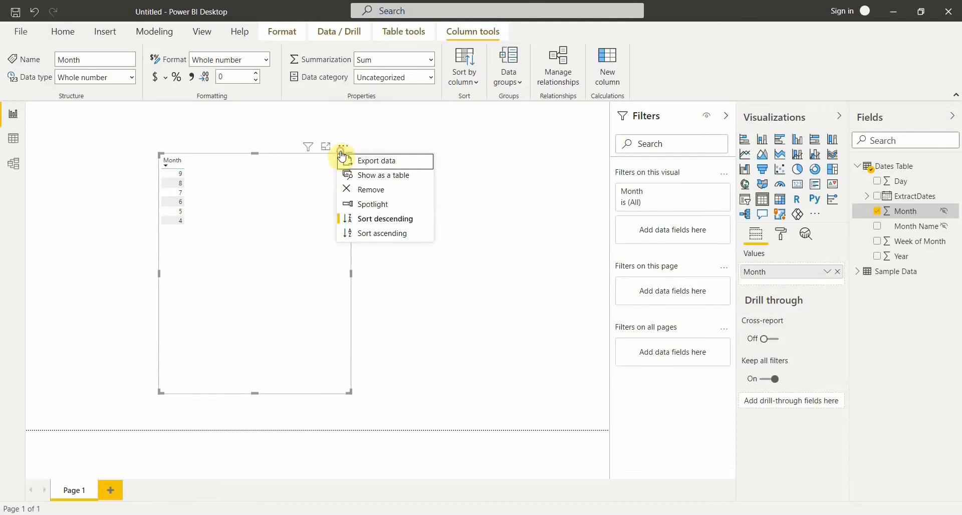
{"action": "left_click", "coordinate": [351, 232]}
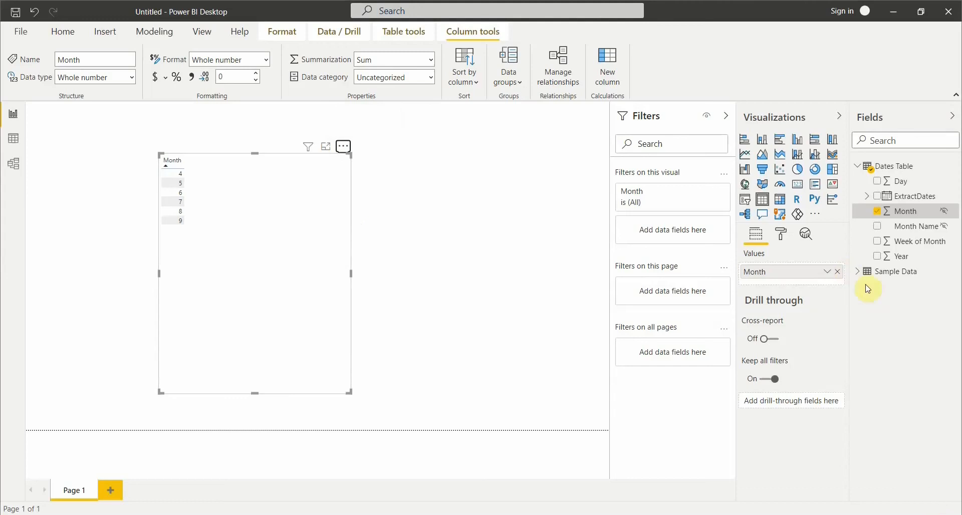
Review the fields of Sample Data and collapse both Dates Table and Sample Data in the field list.
{"action": "left_click", "coordinate": [858, 272]}
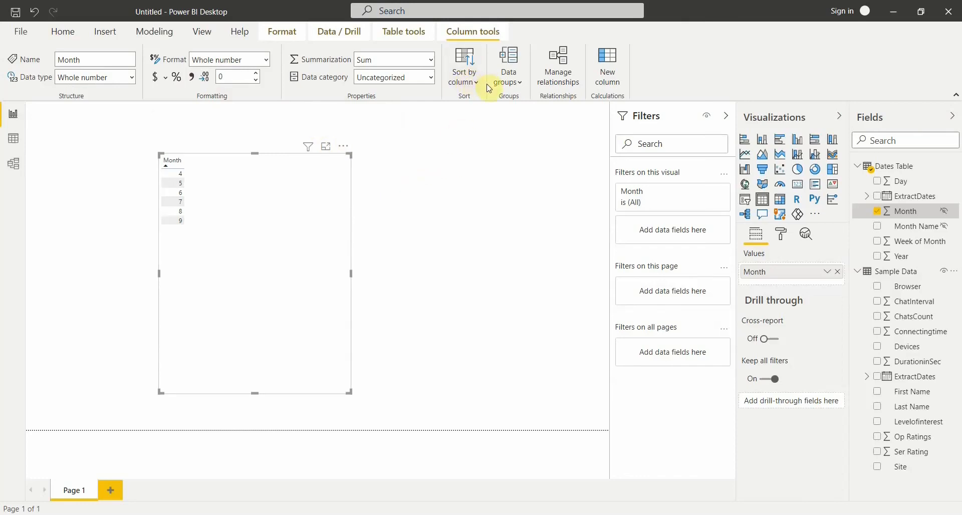
{"action": "left_click", "coordinate": [859, 167]}
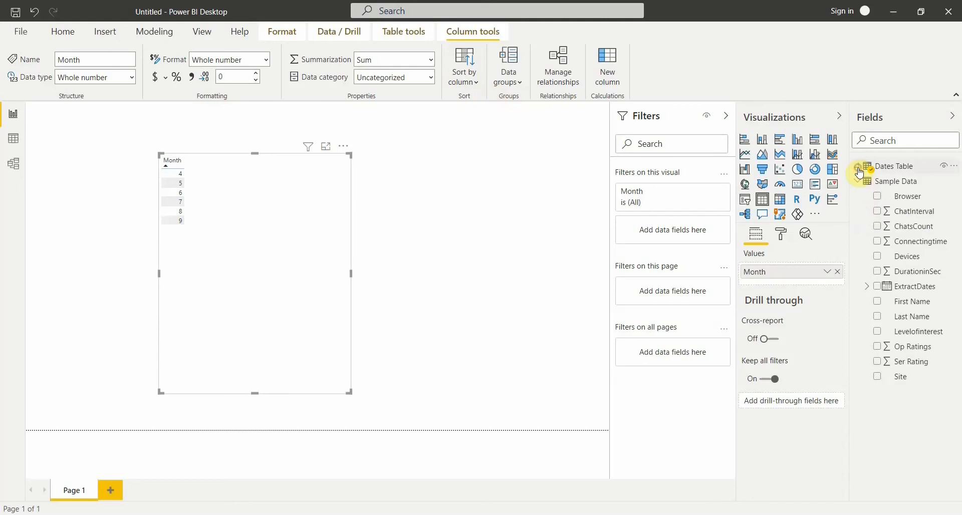
{"action": "left_click", "coordinate": [860, 183]}
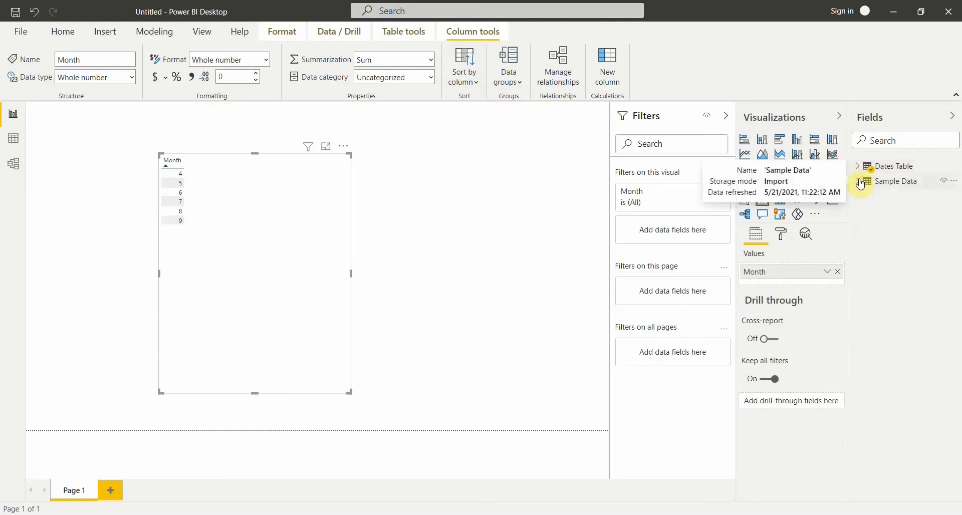